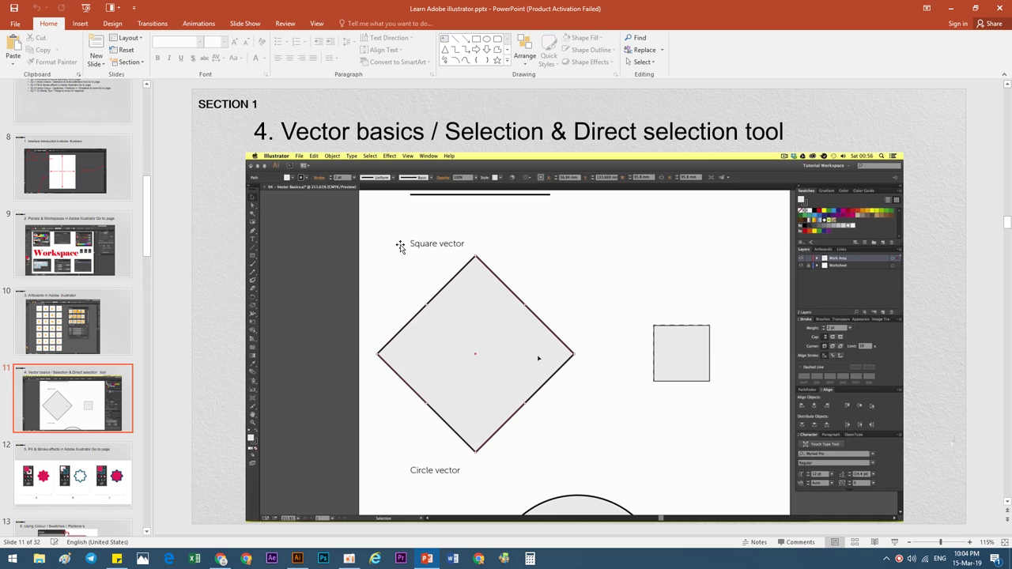
# Create a new blank A4 document, Untitled-1, in Illustrator
pyautogui.click(297, 559)
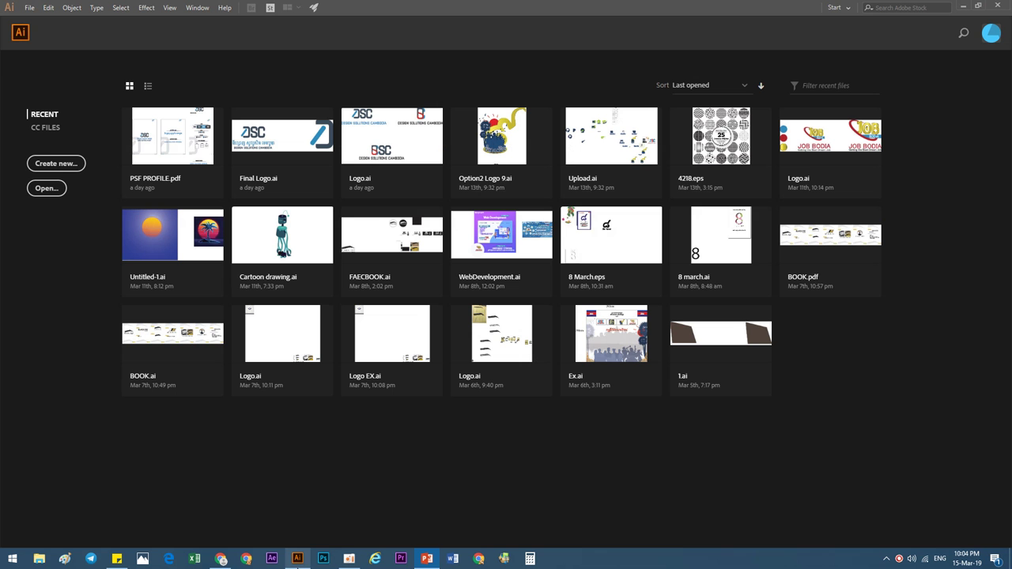
pyautogui.click(59, 164)
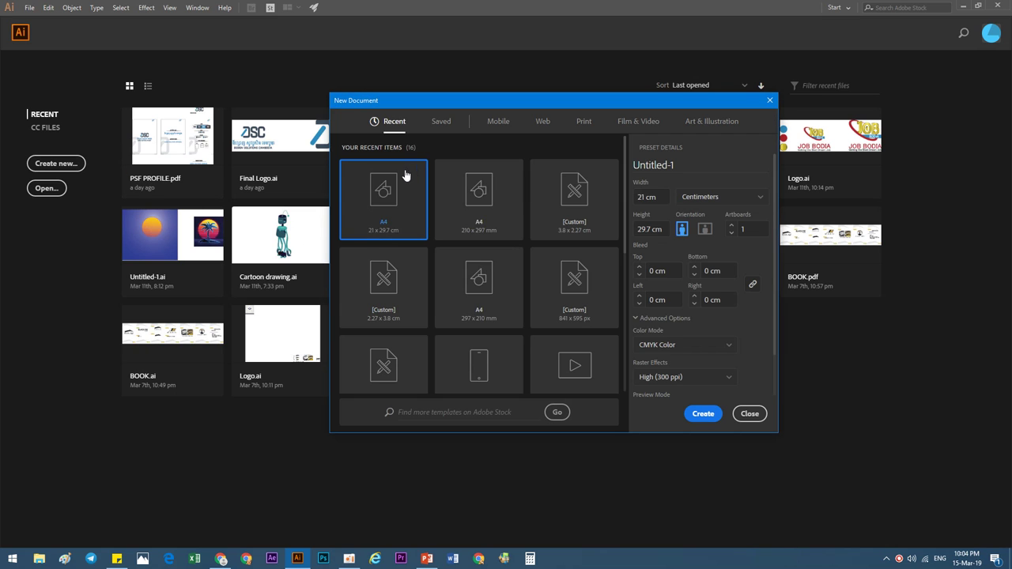
pyautogui.click(695, 418)
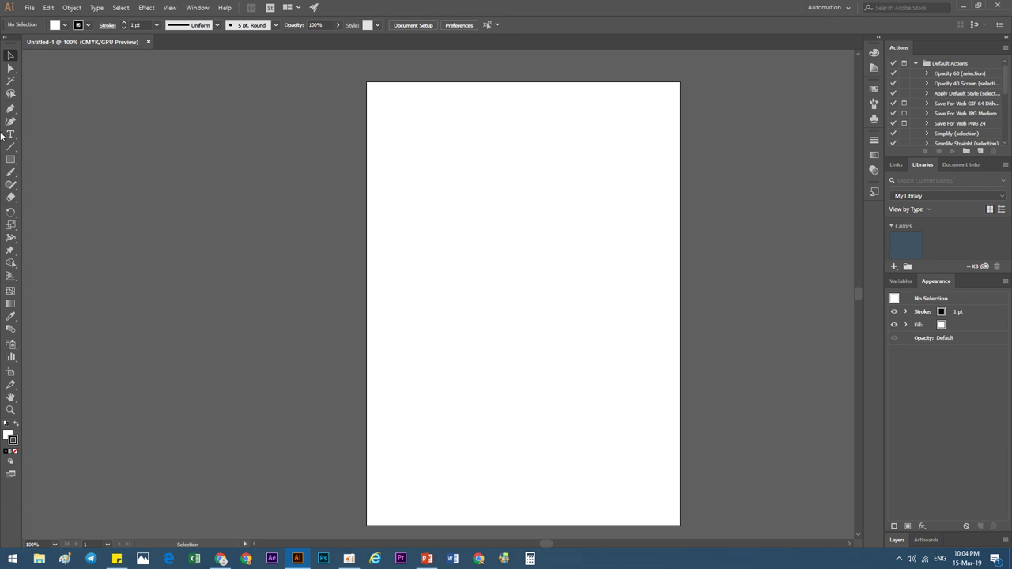
# Draw a white 8.78 × 5.40 cm rectangle and zoom to 200%
pyautogui.click(9, 160)
pyautogui.moveTo(270, 229); pyautogui.dragTo(270, 229)
pyautogui.hotkey('ctrl', '=')
pyautogui.moveTo(193, 211); pyautogui.dragTo(293, 290)
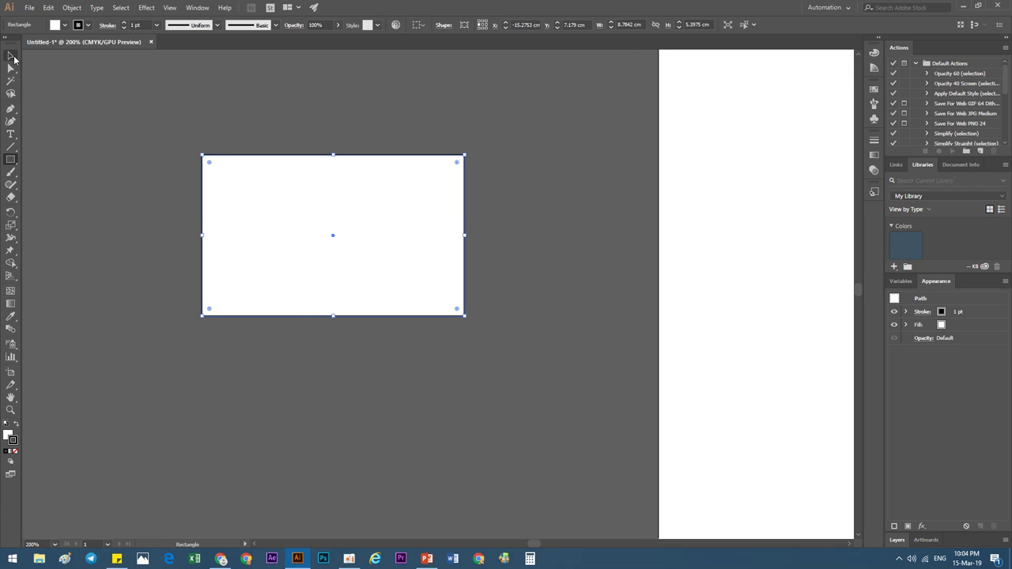
# Move the rectangle up-right, then Alt-drag a duplicate just below it
pyautogui.click(10, 69)
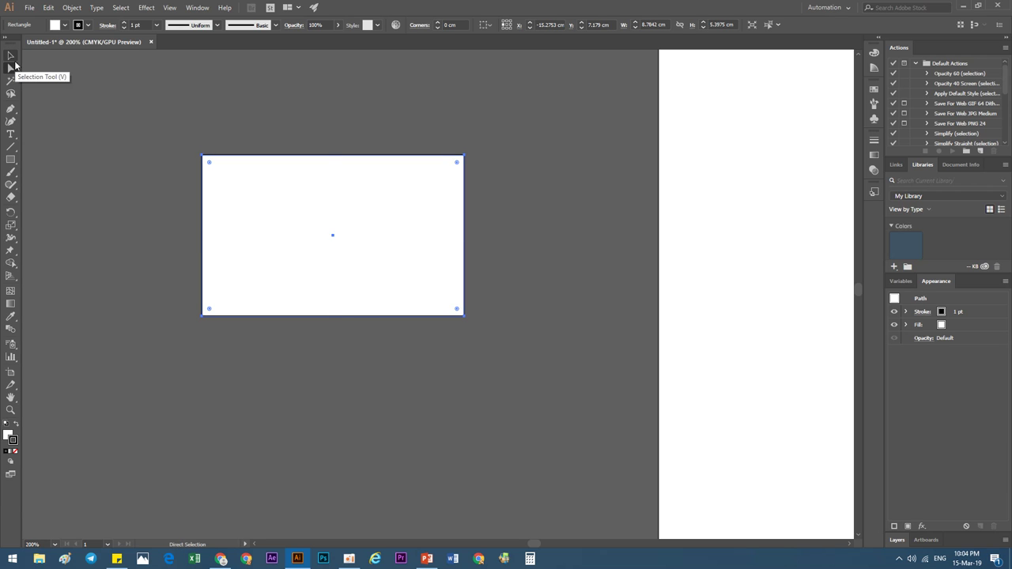
pyautogui.click(11, 56)
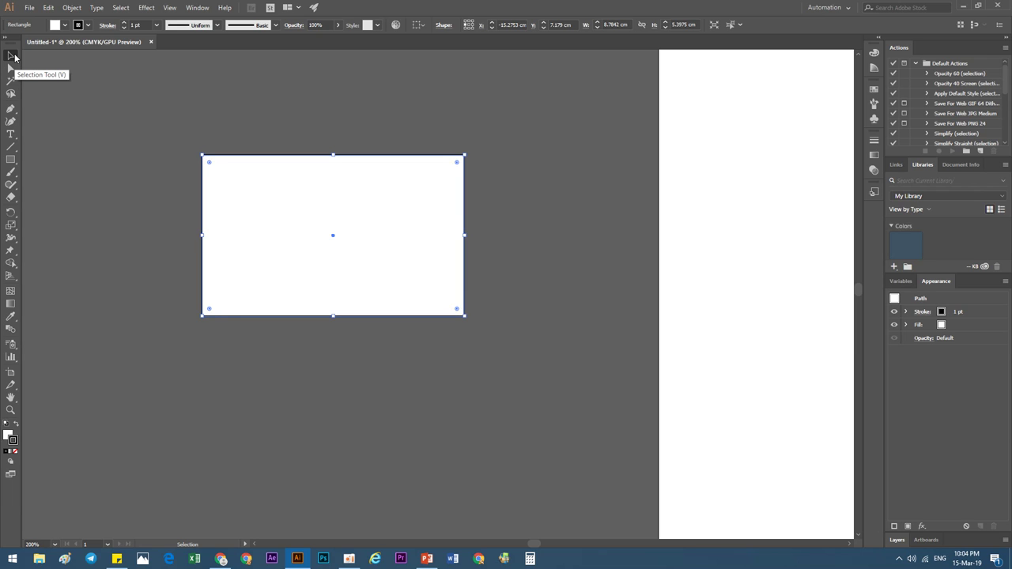
pyautogui.click(14, 56)
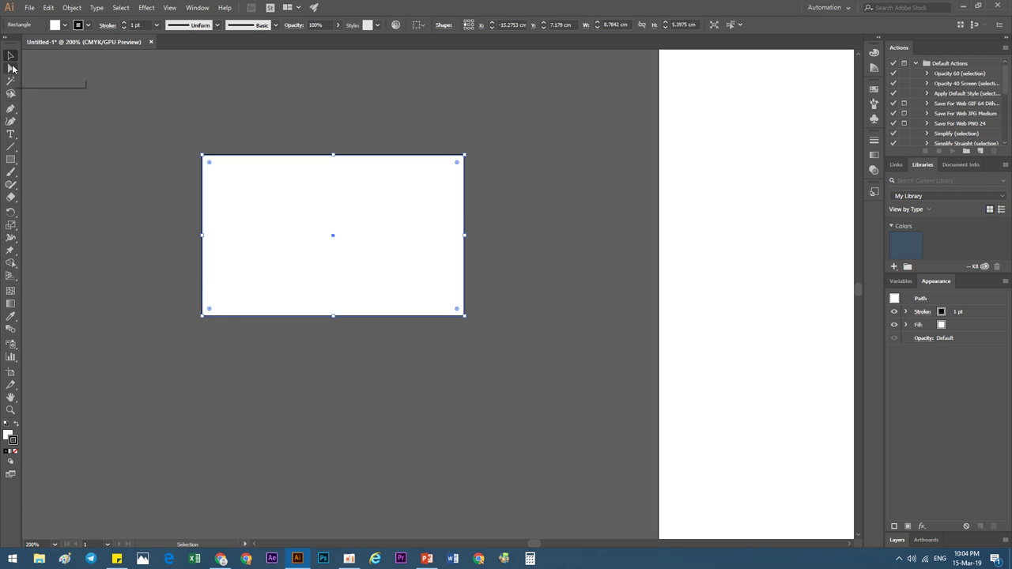
pyautogui.moveTo(345, 247)
pyautogui.mouseDown()
pyautogui.moveTo(273, 215)
pyautogui.moveTo(387, 221)
pyautogui.mouseUp()
pyautogui.moveTo(312, 185)
pyautogui.mouseDown()
pyautogui.moveTo(255, 390)
pyautogui.moveTo(327, 375)
pyautogui.mouseUp()
# Snap the lower rectangle flush beneath the upper one at X −13.8994 cm, Y 12.0476 cm
pyautogui.click(154, 335)
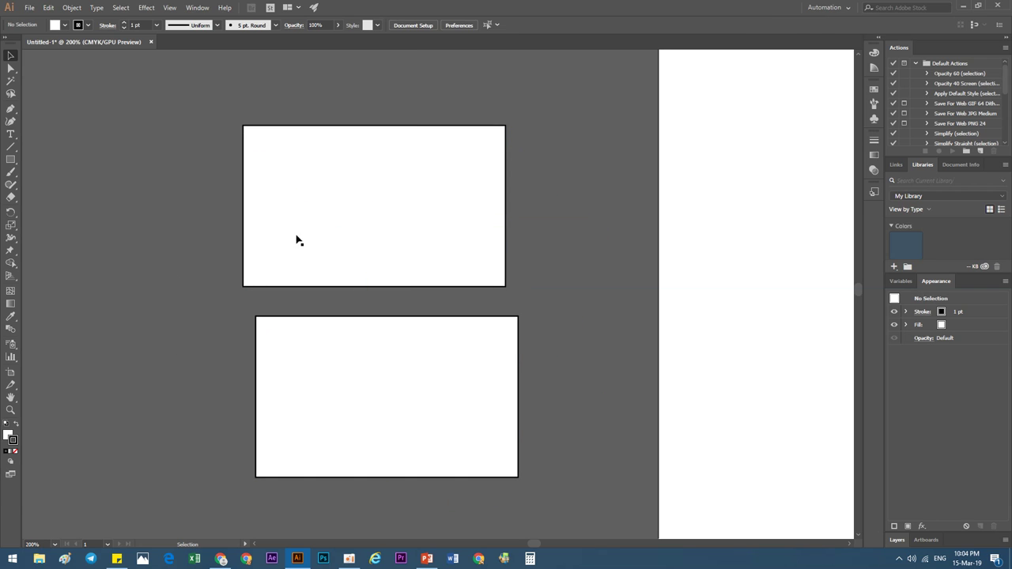
pyautogui.click(350, 367)
pyautogui.click(246, 281)
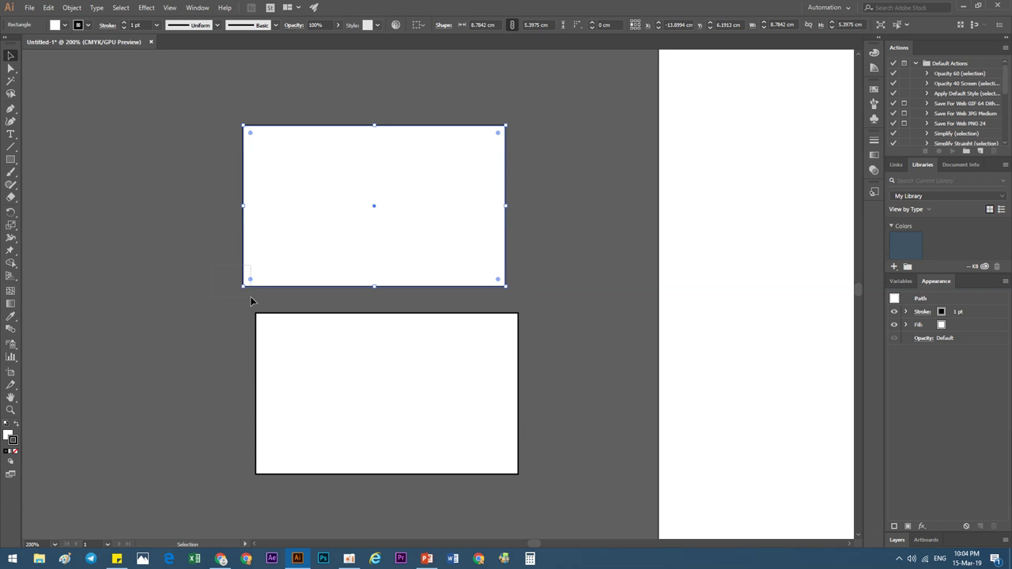
pyautogui.scroll(1, 242, 287)
pyautogui.scroll(5, 224, 352)
pyautogui.scroll(2, 224, 352)
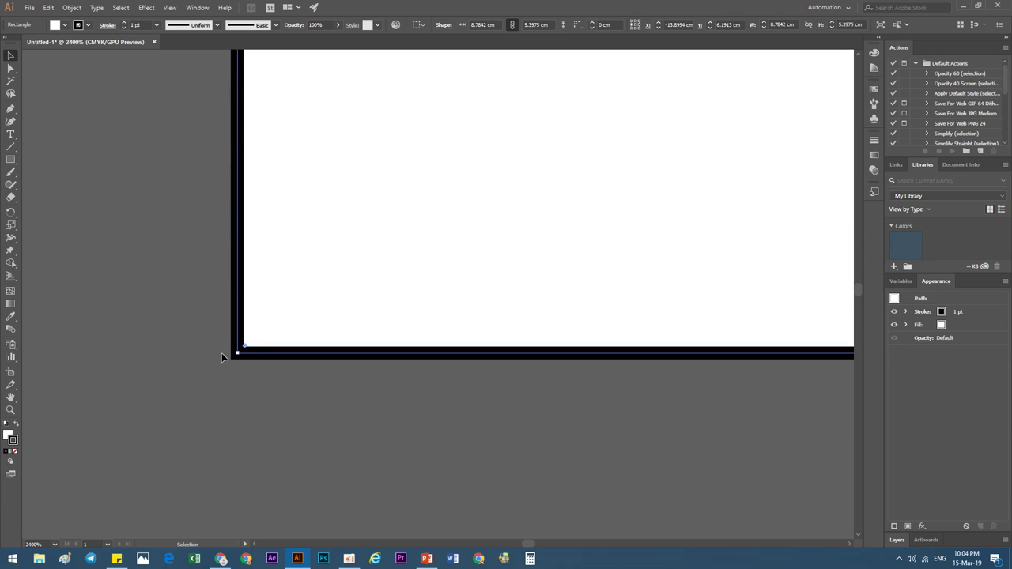
pyautogui.scroll(3, 223, 352)
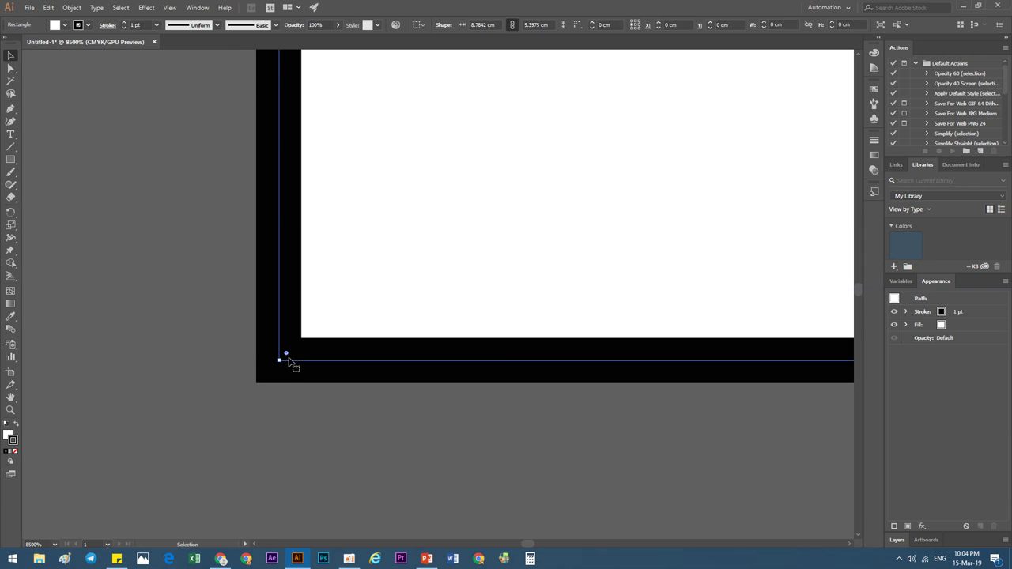
pyautogui.moveTo(279, 360)
pyautogui.mouseDown()
pyautogui.moveTo(342, 339)
pyautogui.moveTo(300, 361)
pyautogui.moveTo(301, 375)
pyautogui.mouseUp()
pyautogui.scroll(-3, 342, 337)
pyautogui.scroll(-3, 287, 343)
pyautogui.scroll(-4, 287, 343)
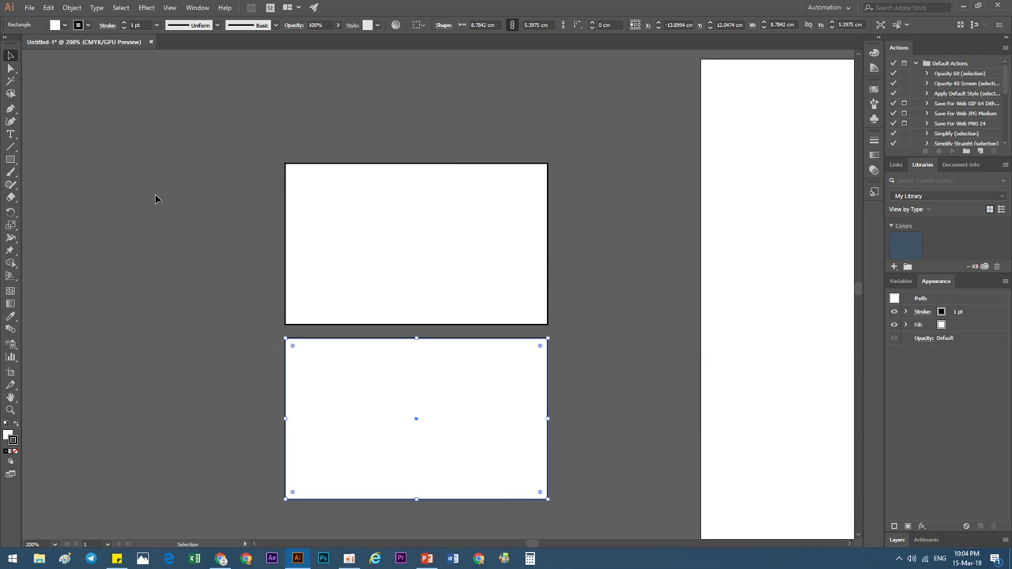
pyautogui.click(11, 68)
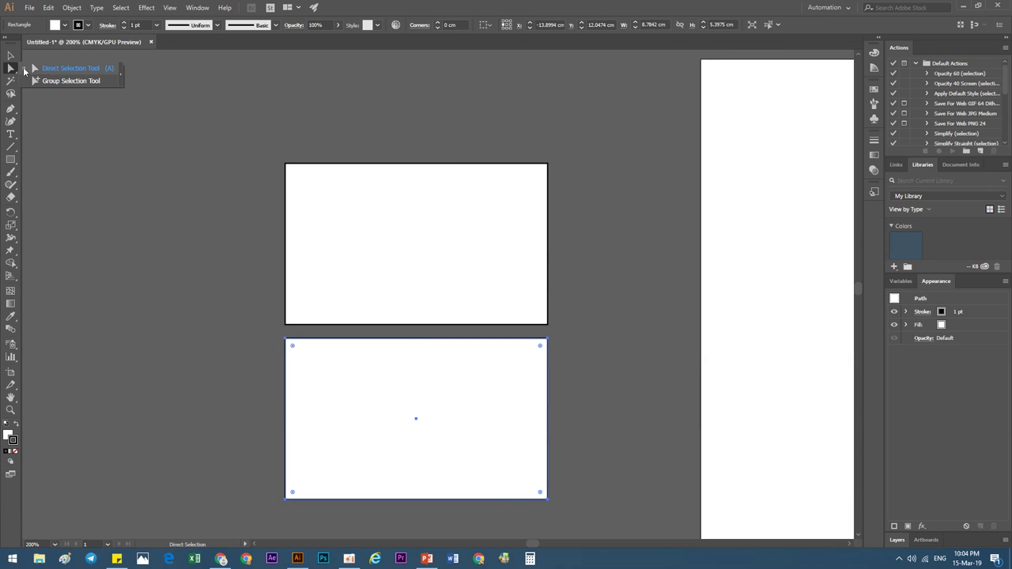
pyautogui.scroll(3, 268, 333)
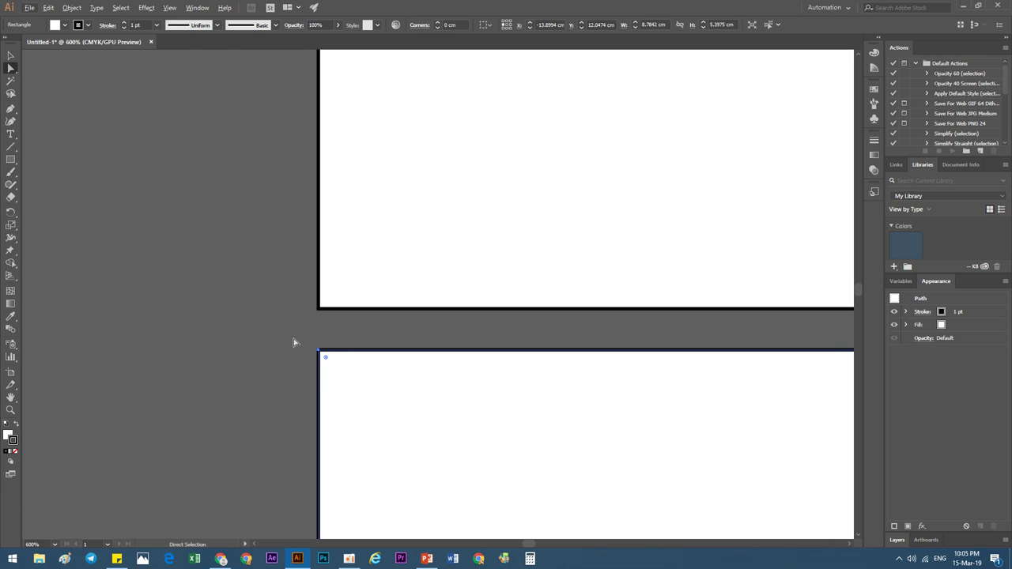
pyautogui.click(344, 394)
pyautogui.scroll(3, 336, 364)
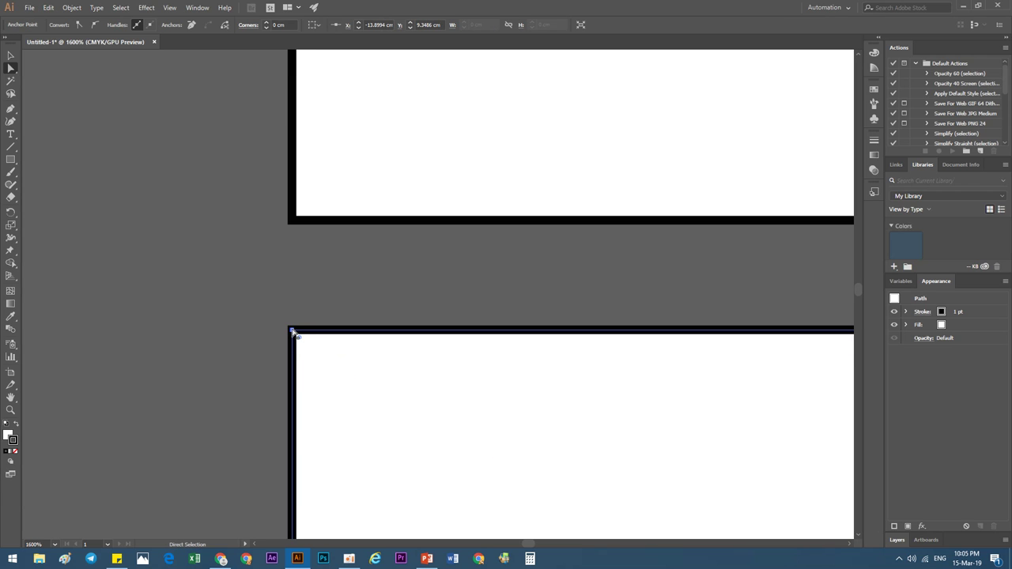
pyautogui.scroll(-5, 293, 332)
pyautogui.moveTo(293, 332); pyautogui.dragTo(374, 396)
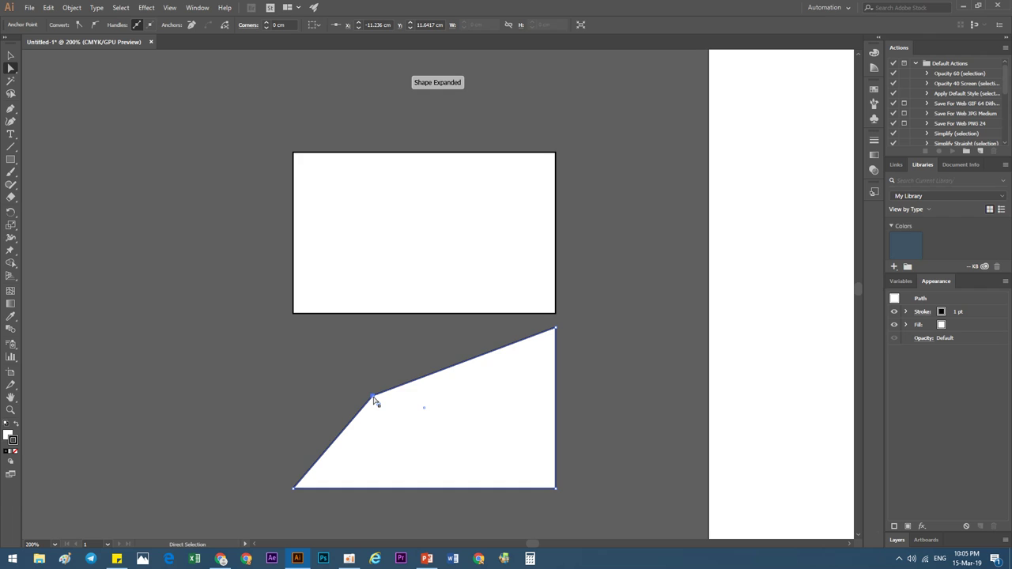
pyautogui.hotkey('ctrl', 'z')
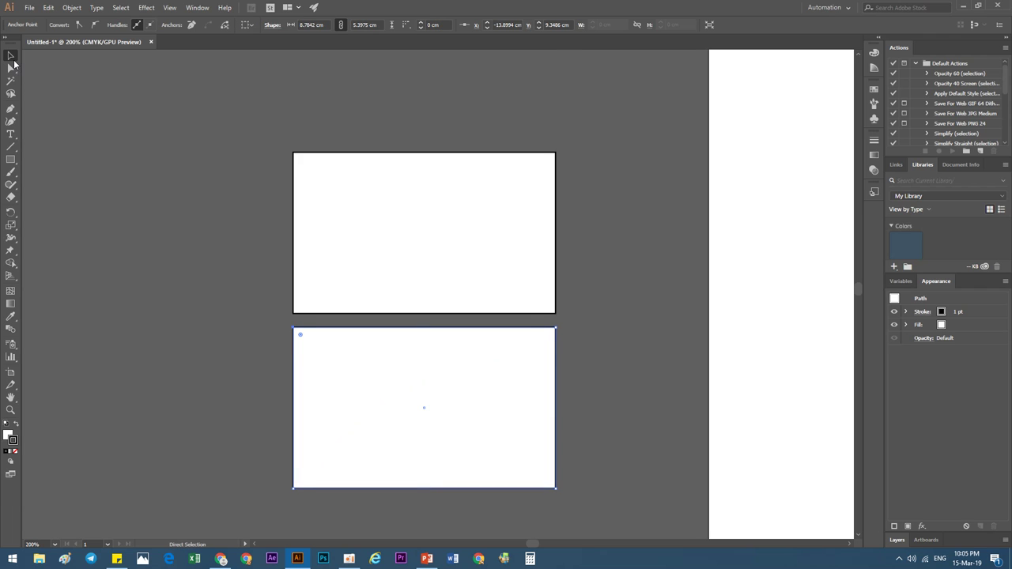
pyautogui.click(14, 61)
pyautogui.scroll(3, 300, 320)
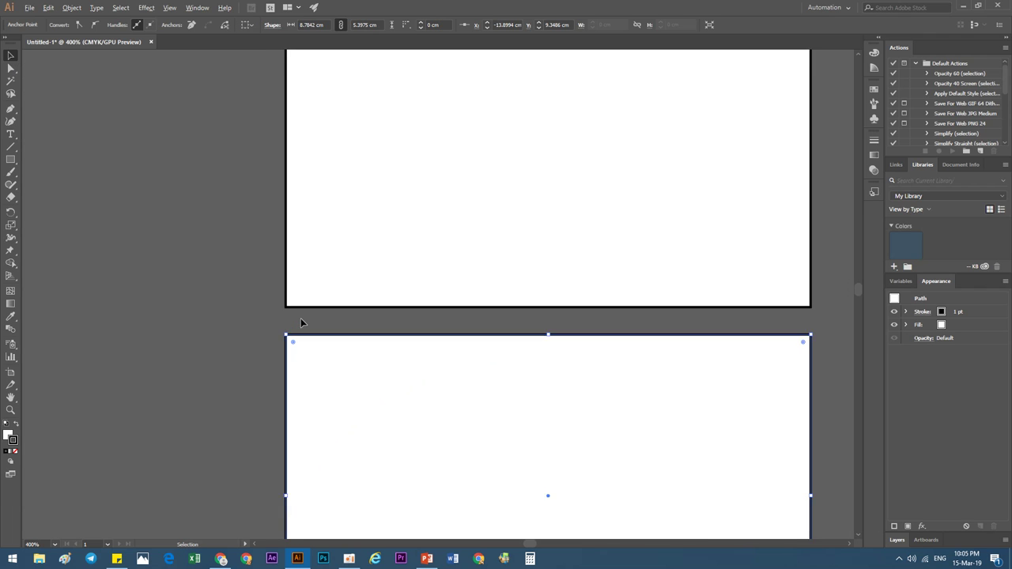
pyautogui.click(305, 282)
pyautogui.scroll(-5, 287, 319)
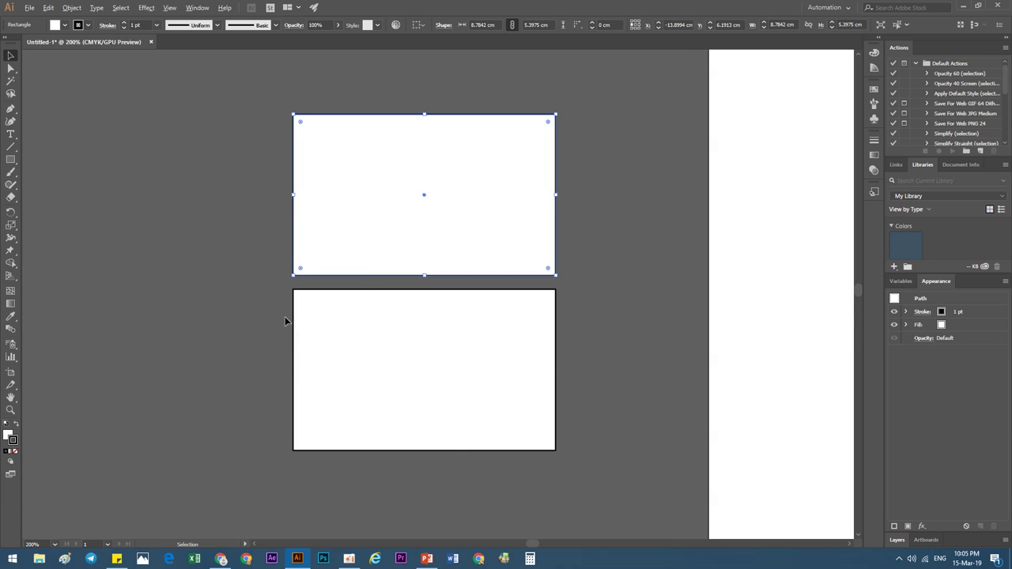
pyautogui.scroll(3, 321, 282)
pyautogui.scroll(4, 309, 256)
pyautogui.click(315, 253)
pyautogui.moveTo(315, 252); pyautogui.dragTo(273, 218)
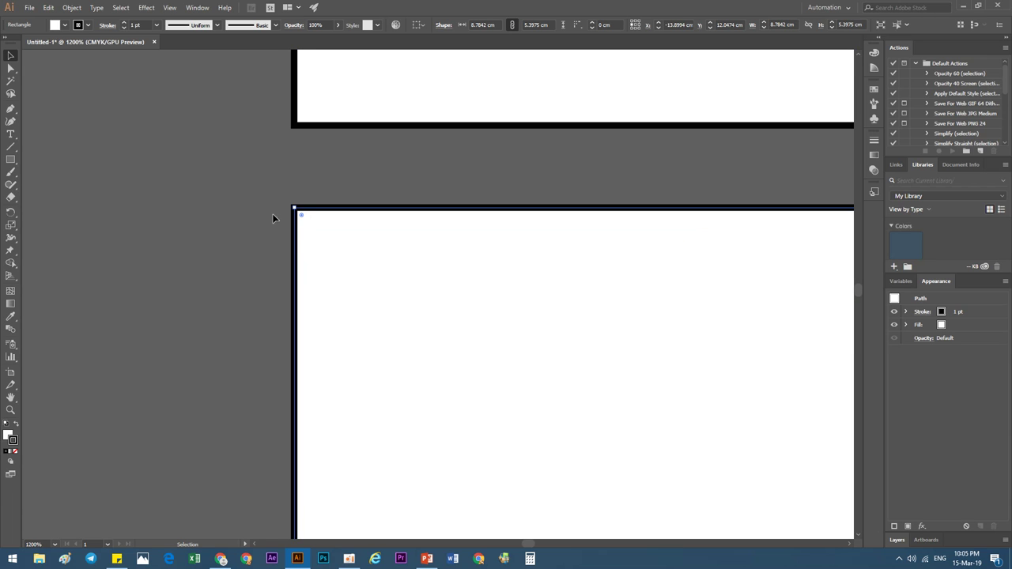
pyautogui.click(10, 69)
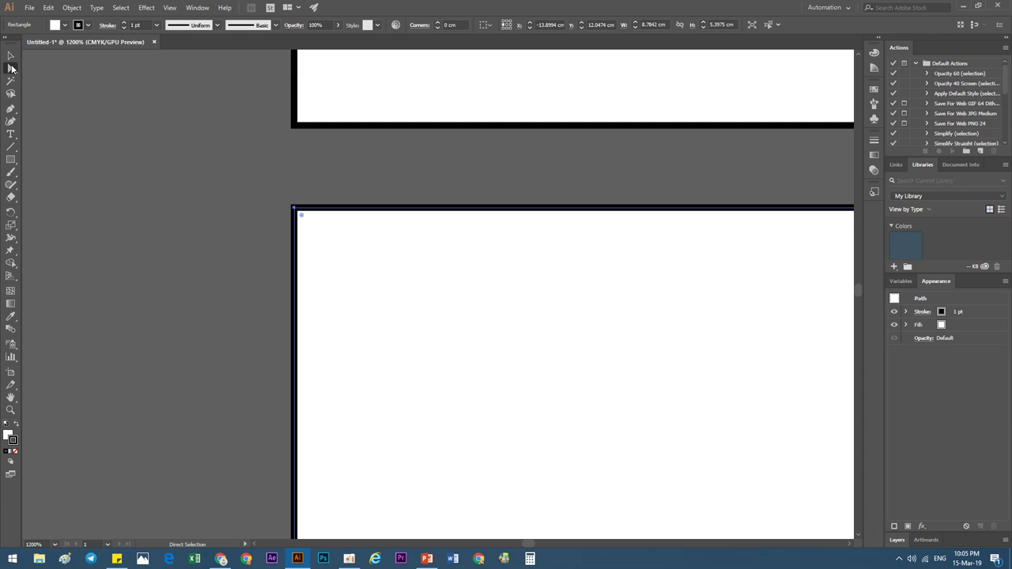
pyautogui.moveTo(255, 179); pyautogui.dragTo(343, 265)
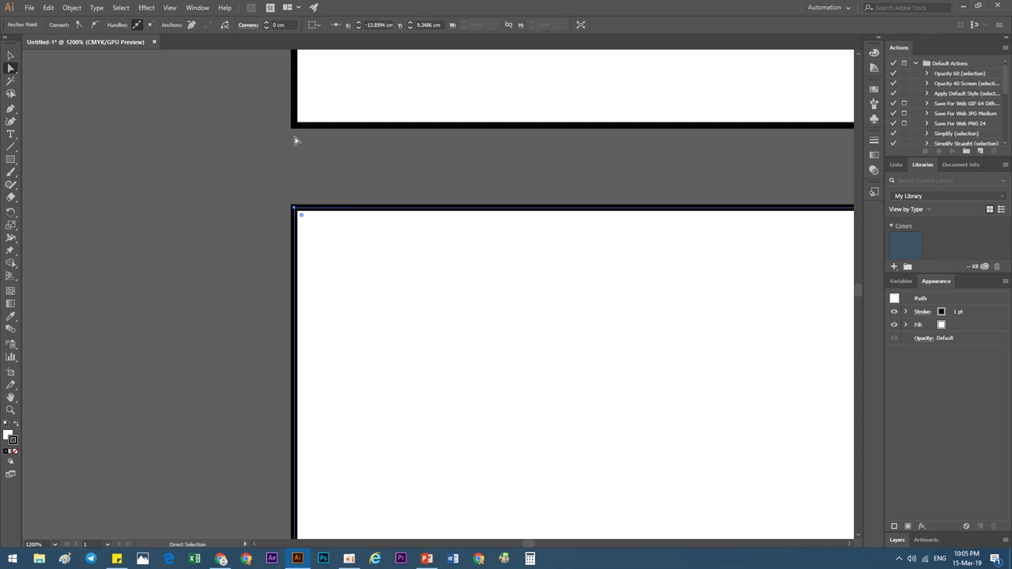
pyautogui.moveTo(267, 94); pyautogui.dragTo(317, 166)
pyautogui.moveTo(261, 185); pyautogui.dragTo(332, 262)
pyautogui.click(14, 71)
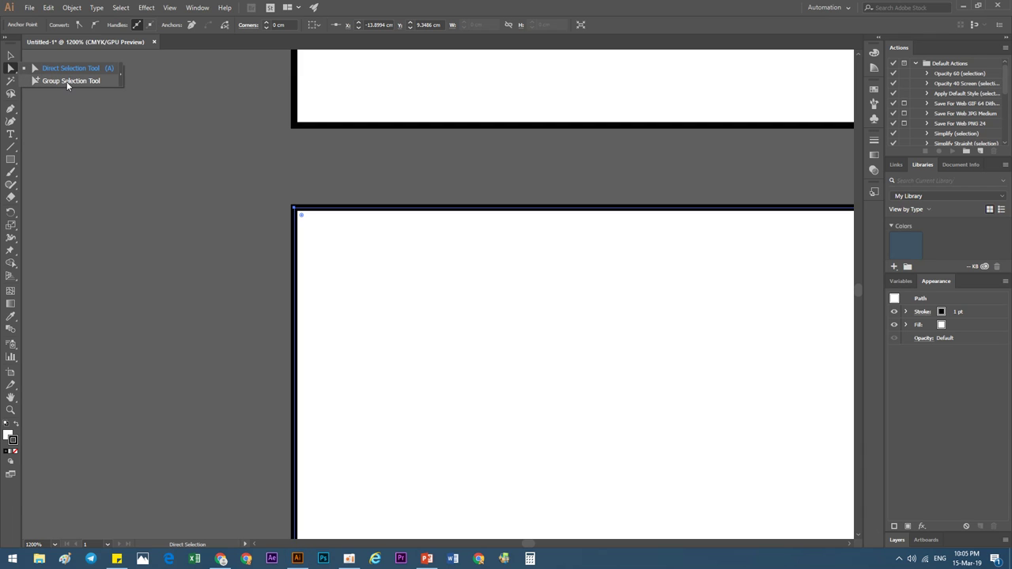
pyautogui.click(66, 82)
pyautogui.scroll(-2, 346, 234)
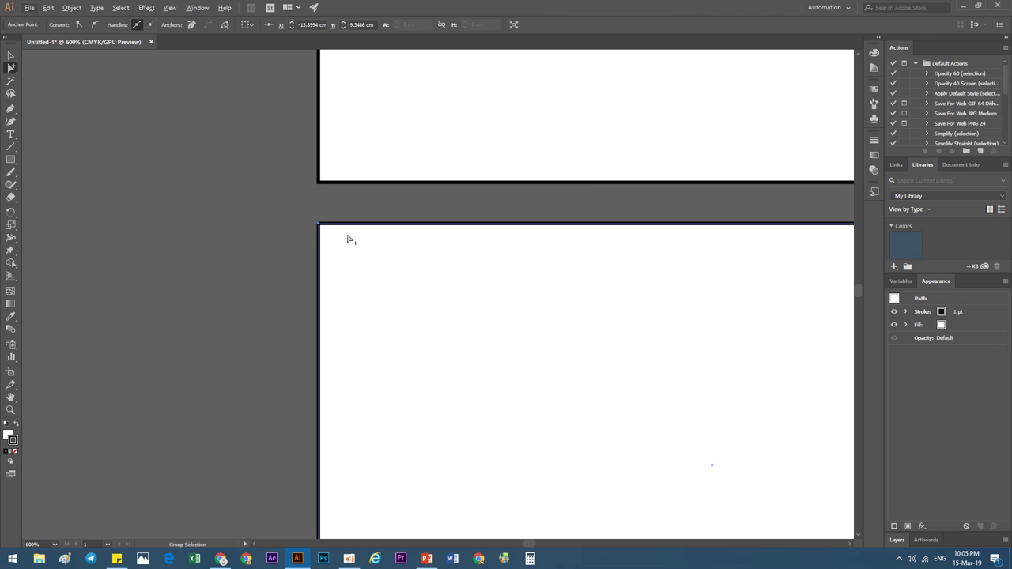
pyautogui.click(346, 234)
pyautogui.scroll(-3, 346, 234)
pyautogui.click(10, 56)
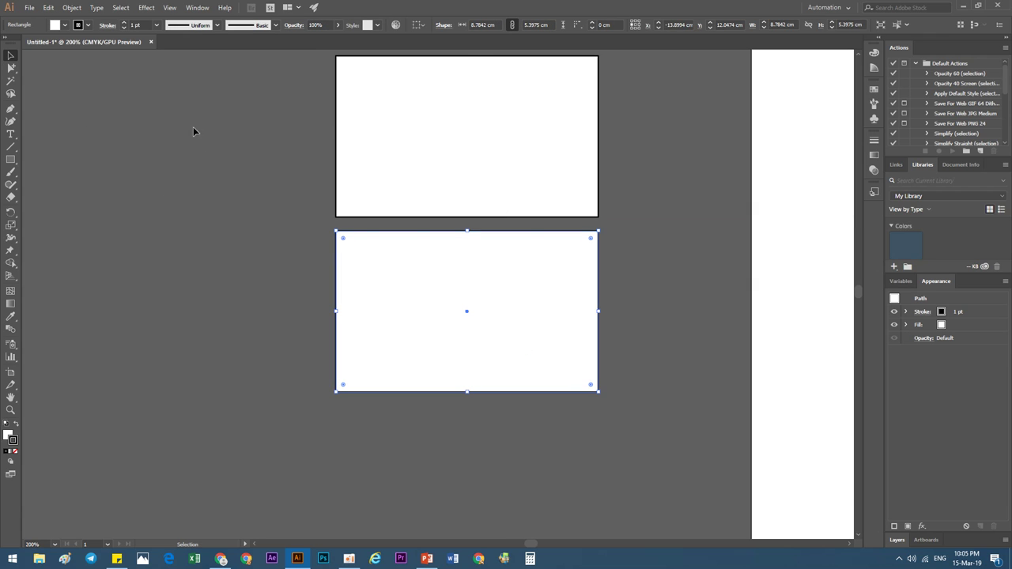
pyautogui.moveTo(195, 131); pyautogui.dragTo(404, 278)
pyautogui.rightClick(404, 268)
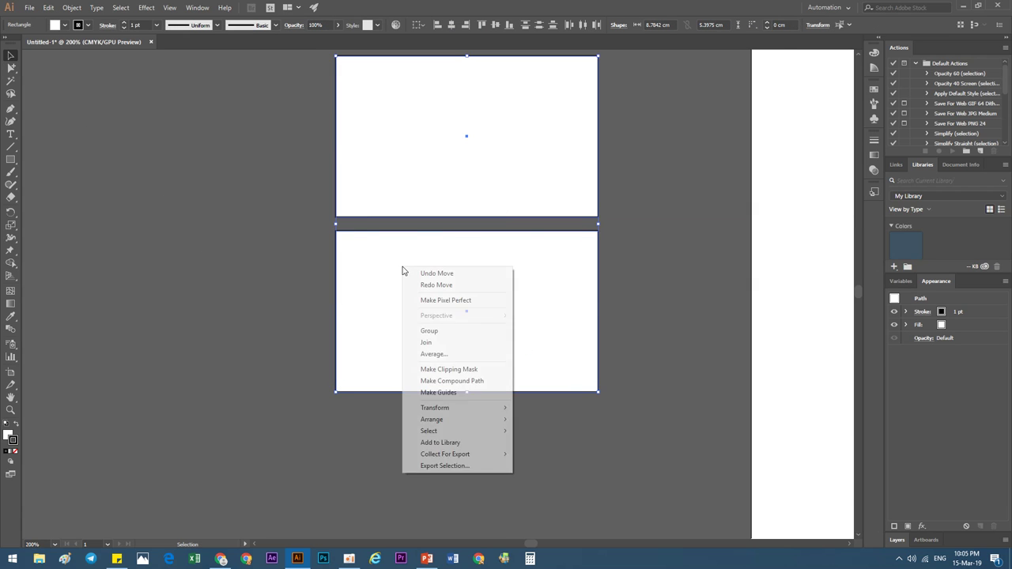
# Group the two stacked rectangles into one unit
pyautogui.click(423, 330)
pyautogui.click(249, 249)
pyautogui.scroll(2, 373, 251)
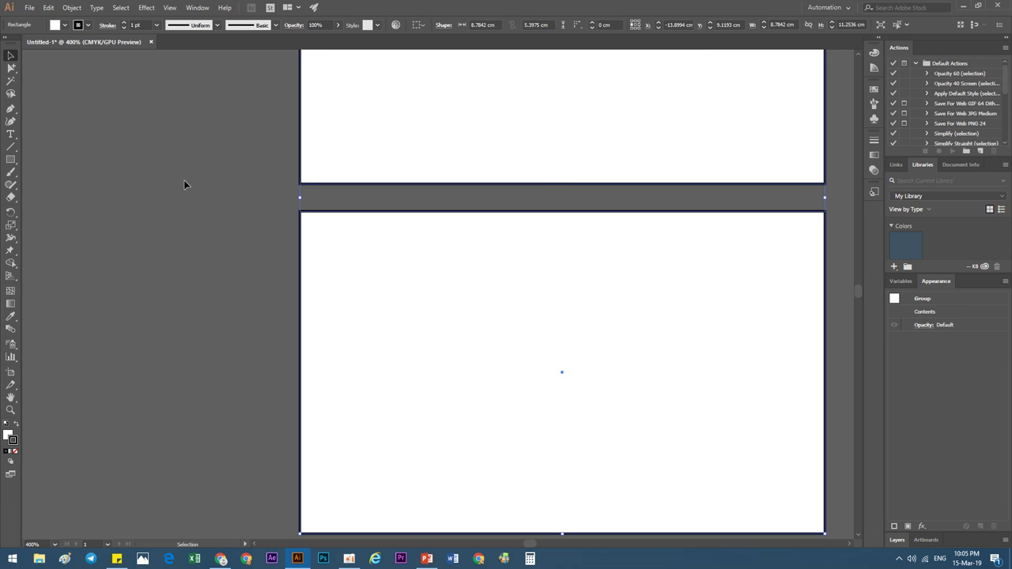
pyautogui.click(183, 179)
# Select only the lower rectangle inside the group, try moving it, then undo
pyautogui.click(12, 69)
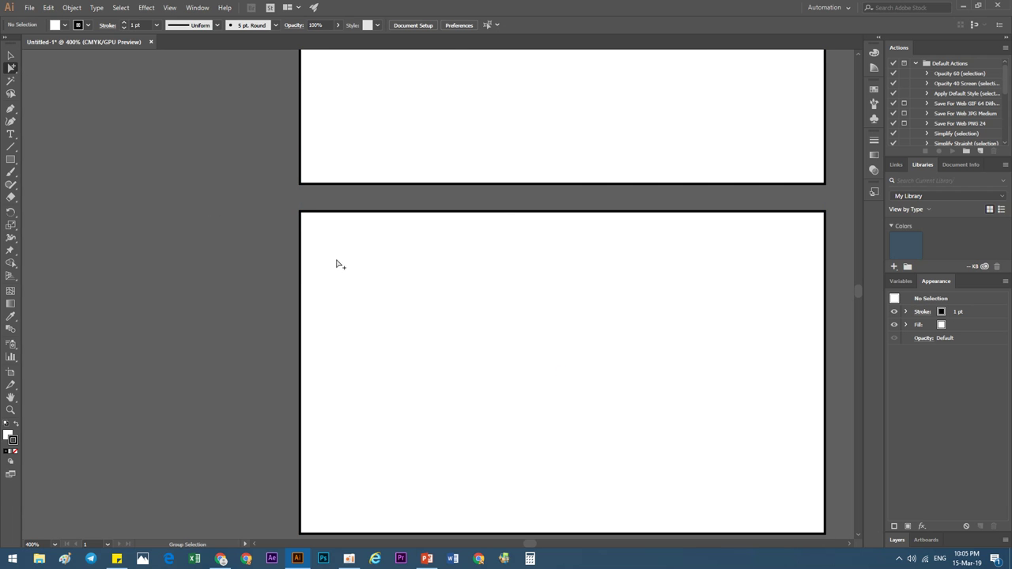
pyautogui.click(339, 263)
pyautogui.scroll(-3, 260, 204)
pyautogui.scroll(2, 266, 205)
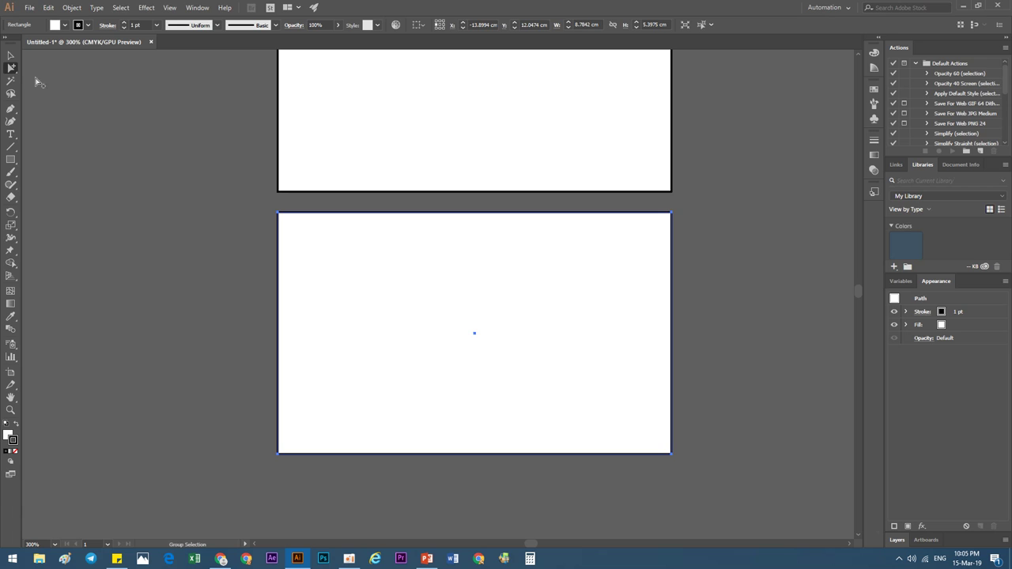
pyautogui.click(10, 55)
pyautogui.click(11, 69)
pyautogui.moveTo(278, 216); pyautogui.dragTo(368, 277)
pyautogui.hotkey('ctrl', 'z')
pyautogui.scroll(2, 342, 254)
# Browse the selection tool modes, switching between Direct Selection and Selection
pyautogui.moveTo(12, 69); pyautogui.dragTo(29, 70)
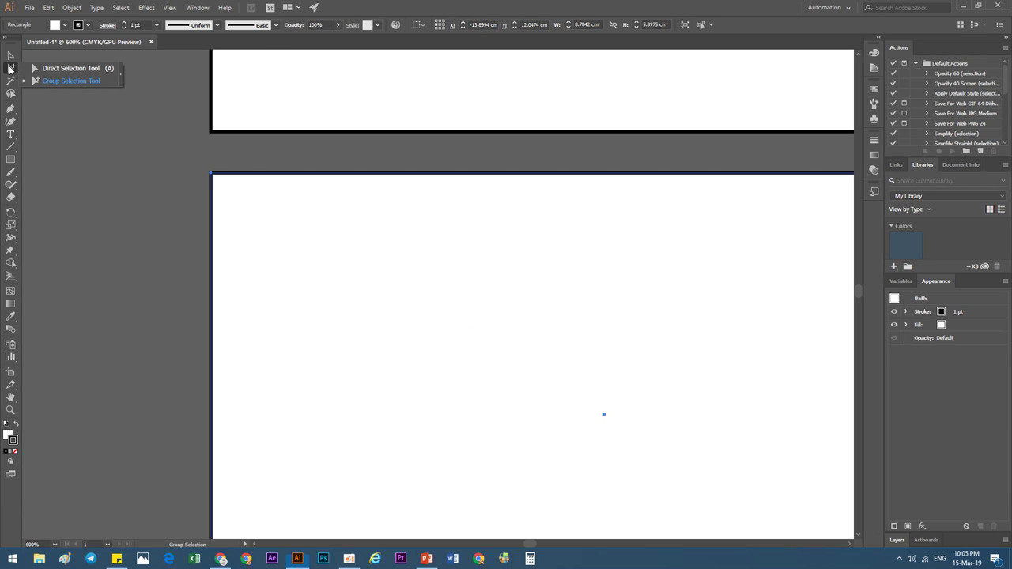
pyautogui.click(31, 69)
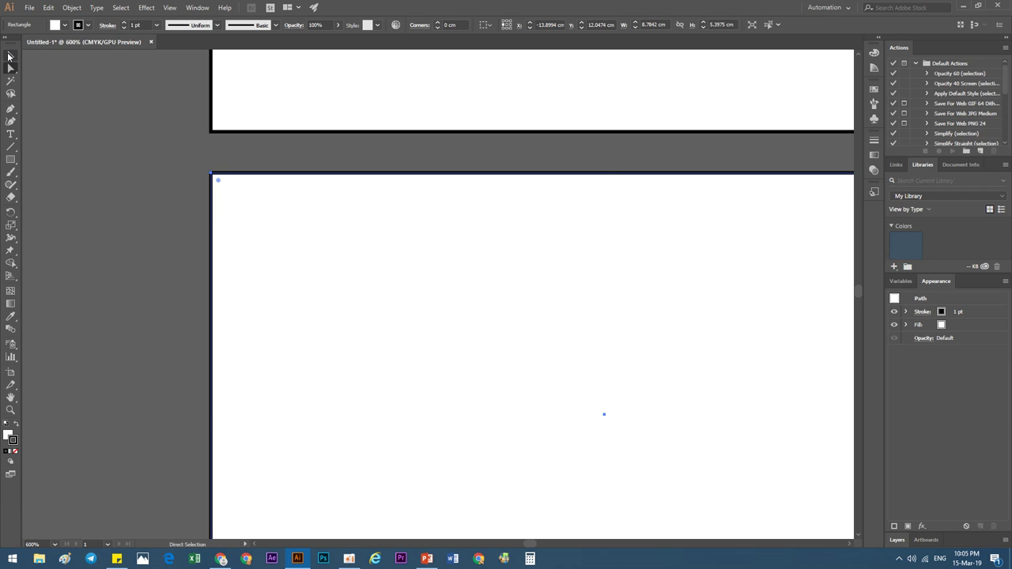
pyautogui.click(10, 55)
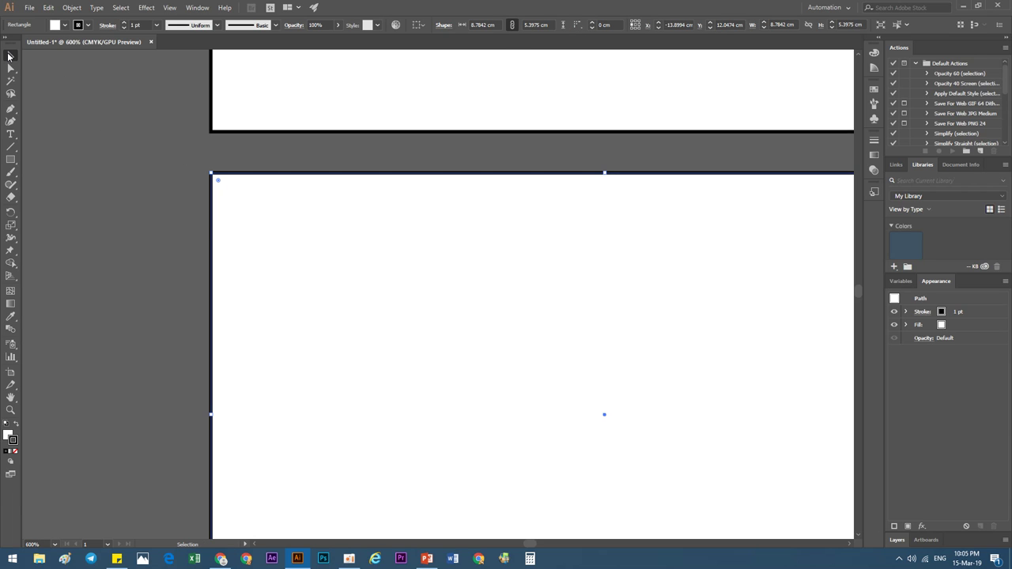
pyautogui.moveTo(11, 68); pyautogui.dragTo(44, 70)
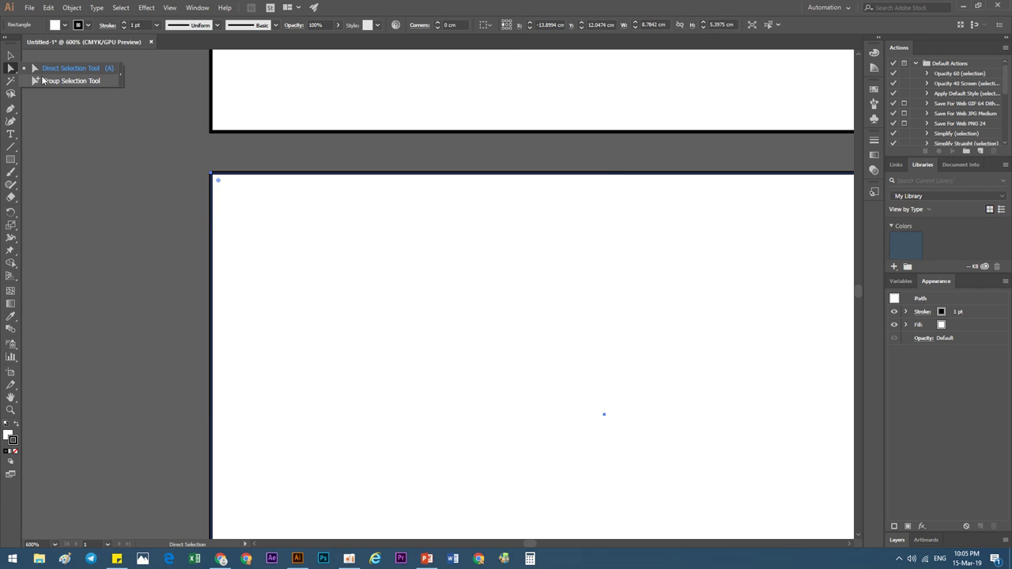
pyautogui.click(13, 161)
# Draw a five-point star and a many-pointed starburst, then thin the starburst's stroke
pyautogui.click(54, 210)
pyautogui.moveTo(82, 198)
pyautogui.mouseDown()
pyautogui.moveTo(125, 276)
pyautogui.moveTo(382, 317)
pyautogui.mouseUp()
pyautogui.moveTo(141, 202); pyautogui.dragTo(127, 267)
pyautogui.press('Up')
pyautogui.press('Up')
pyautogui.press('Up')
pyautogui.press('Up')
pyautogui.press('Up')
pyautogui.press('Up')
pyautogui.press('Up')
pyautogui.press('Up')
pyautogui.press('Up')
pyautogui.press('Up')
pyautogui.press('Up')
pyautogui.press('Up')
pyautogui.press('Up')
pyautogui.press('Up')
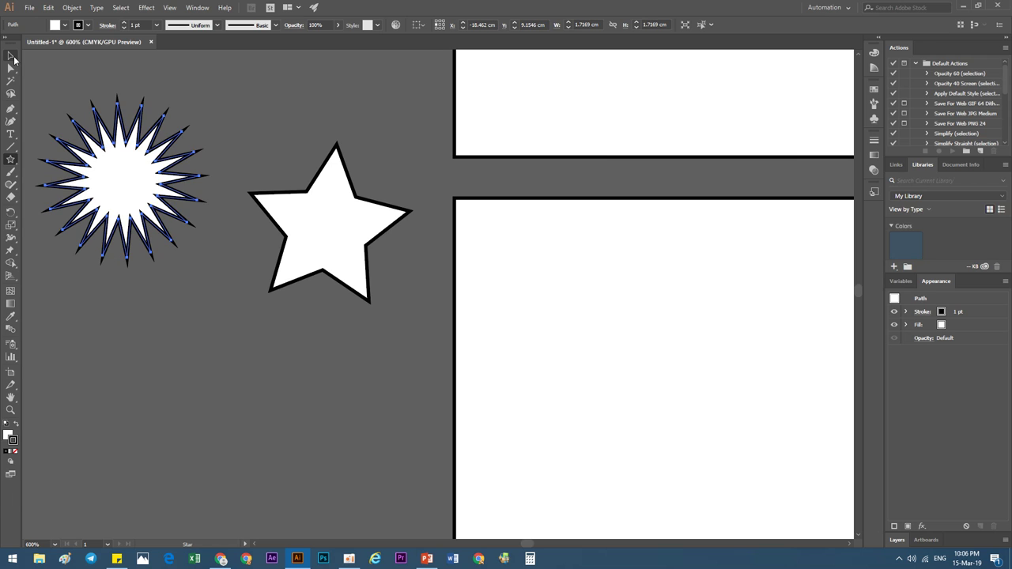
pyautogui.click(123, 27)
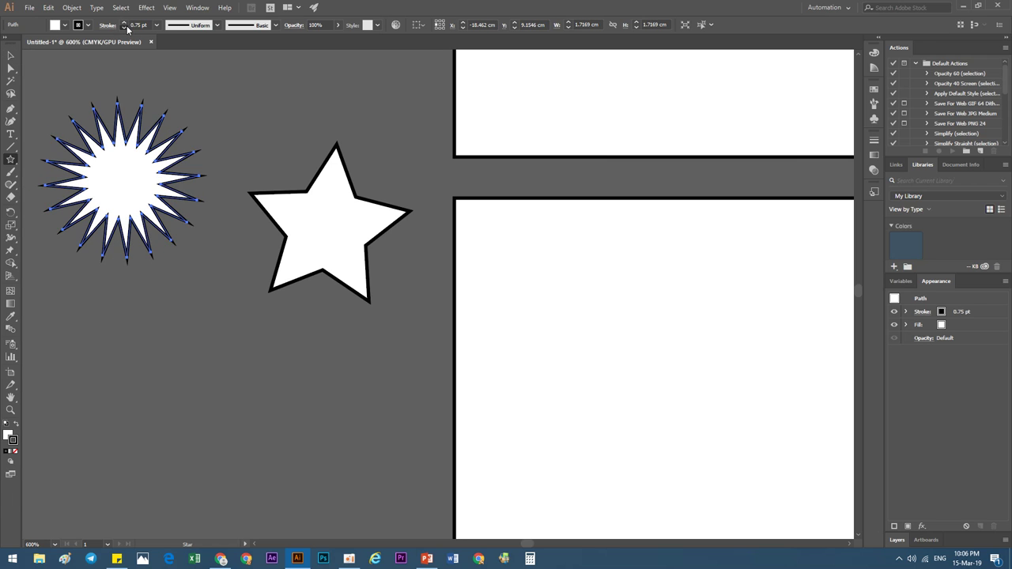
# Move the starburst right, closer to the five-point star
pyautogui.click(11, 55)
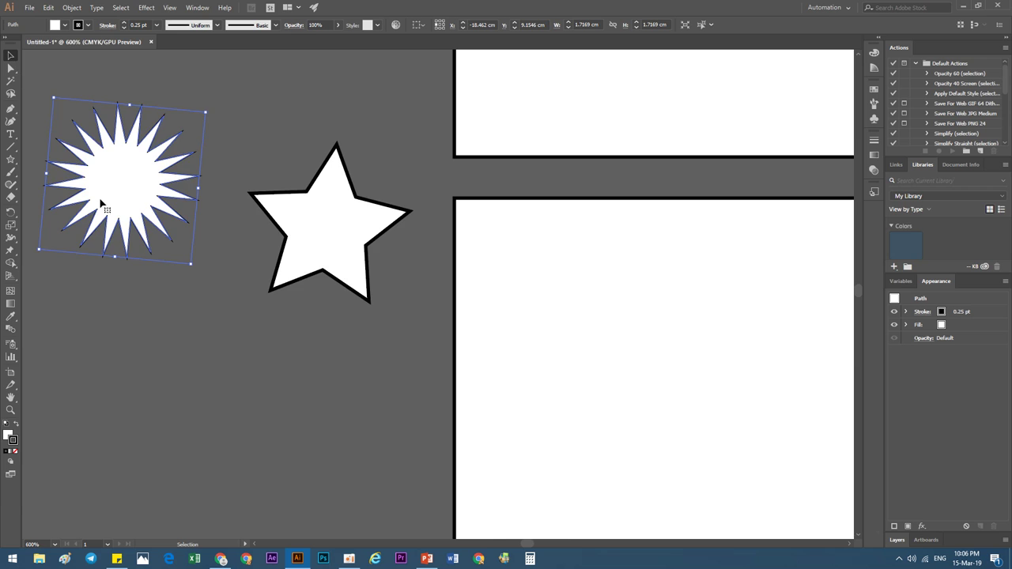
pyautogui.scroll(3, 101, 203)
pyautogui.scroll(-3, 281, 215)
pyautogui.moveTo(281, 215); pyautogui.dragTo(345, 292)
pyautogui.scroll(2, 351, 261)
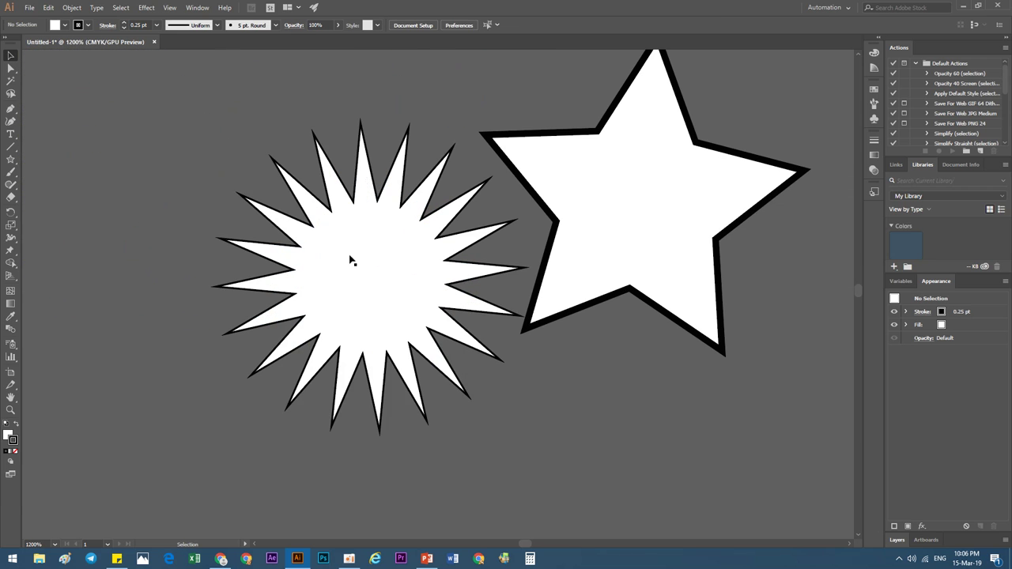
pyautogui.click(233, 167)
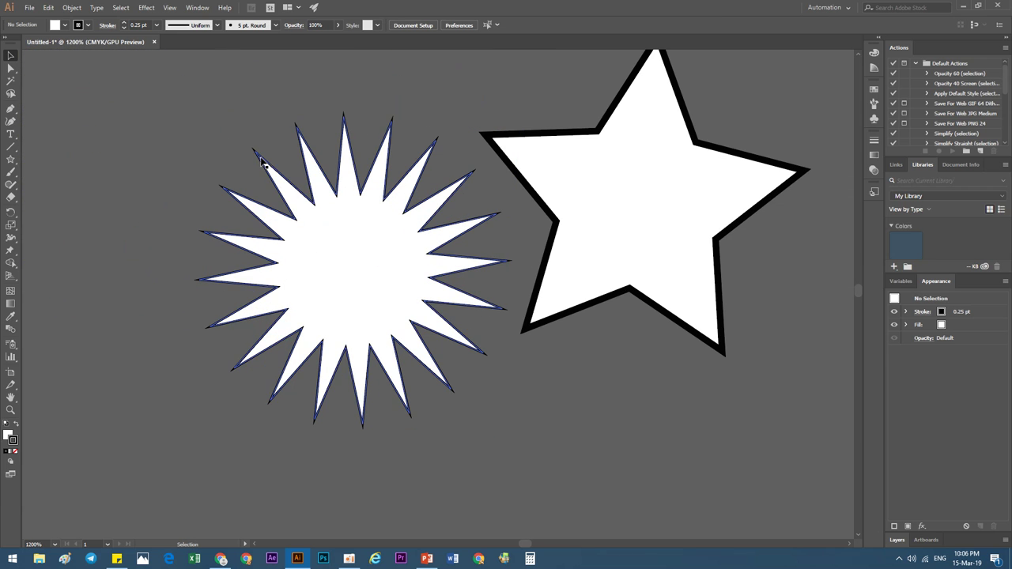
pyautogui.click(257, 159)
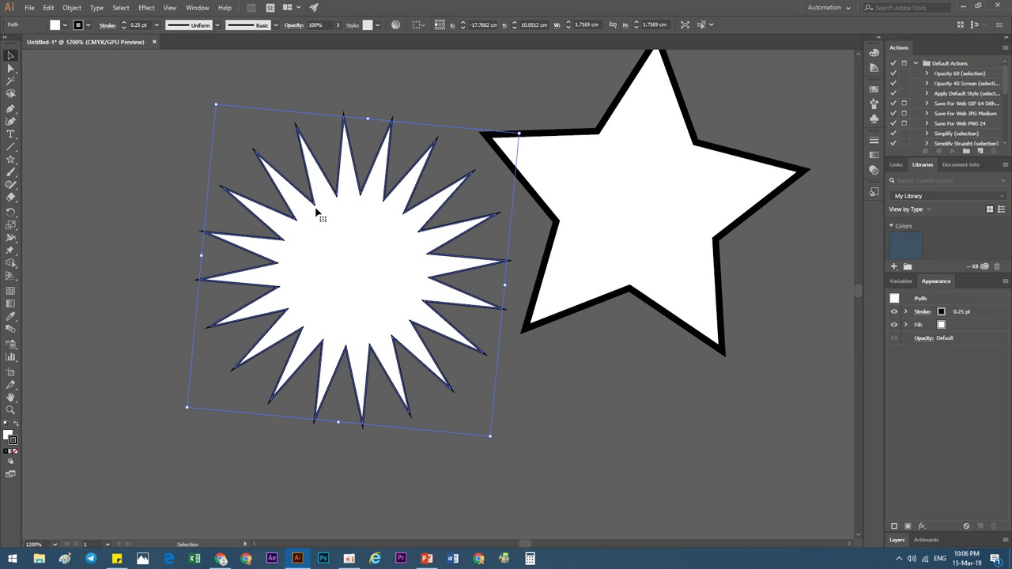
# Drag the starburst's upper-left spike anchor deep inward toward its centre
pyautogui.click(10, 72)
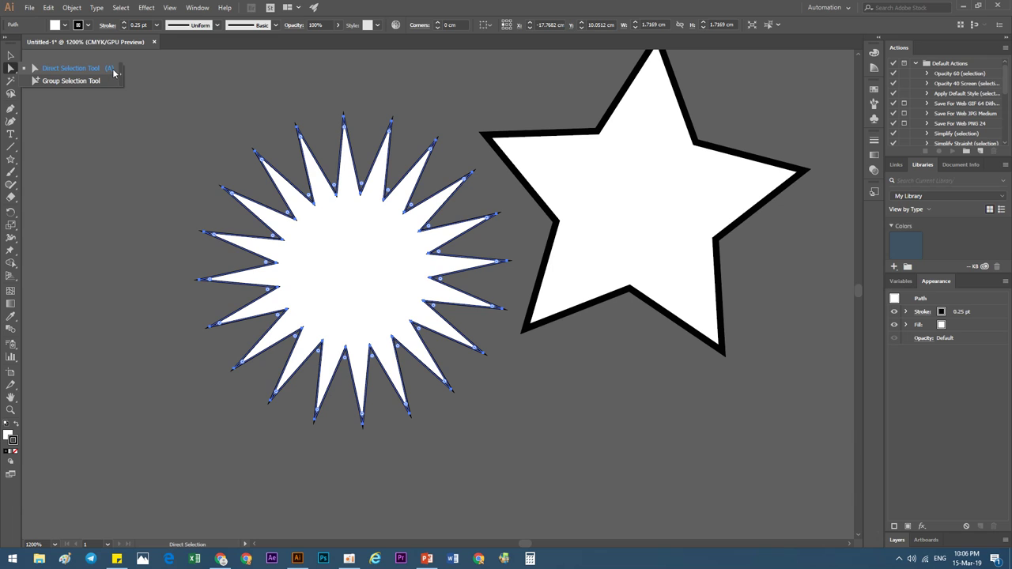
pyautogui.click(70, 71)
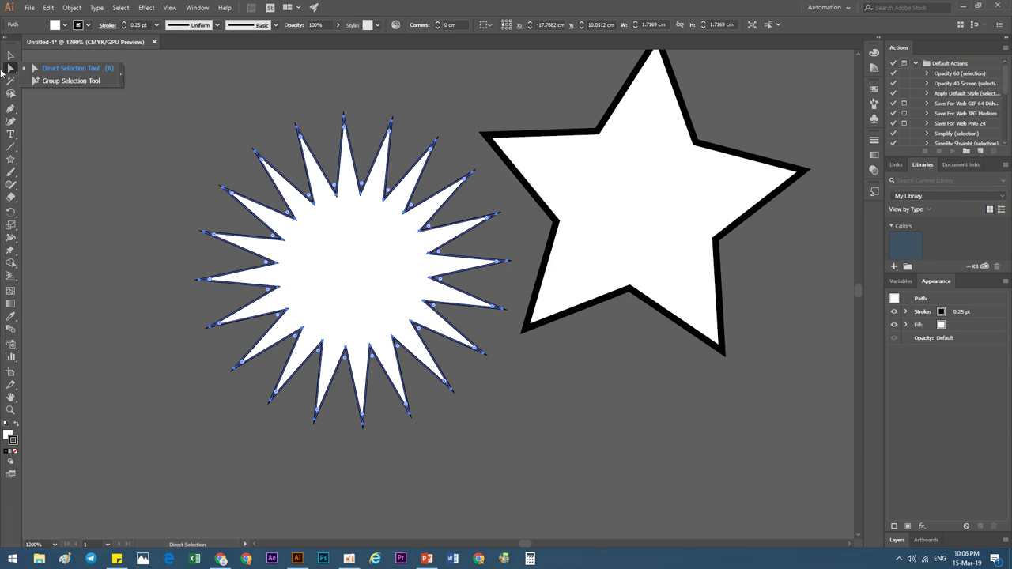
pyautogui.click(256, 153)
pyautogui.moveTo(255, 154); pyautogui.dragTo(400, 329)
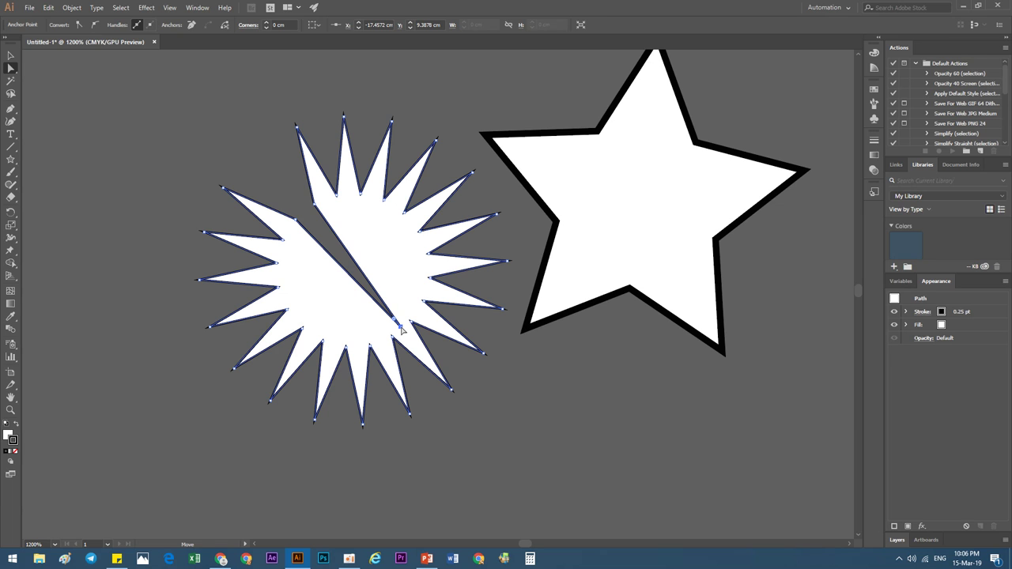
# Pull another upper-left spike anchor inward, making a second notch beside the first
pyautogui.click(11, 55)
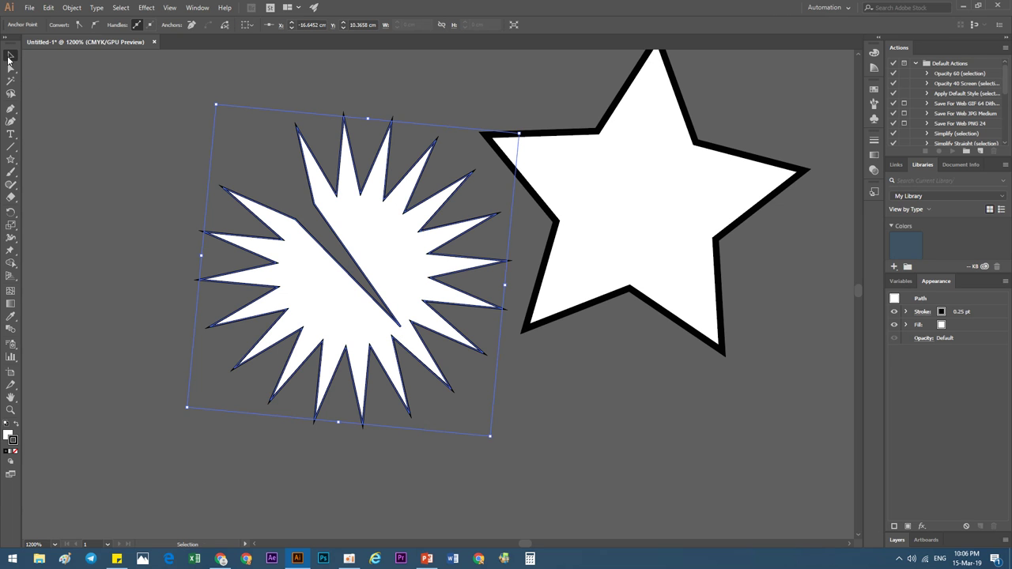
pyautogui.click(193, 203)
pyautogui.scroll(-3, 455, 246)
pyautogui.scroll(3, 427, 293)
pyautogui.click(407, 172)
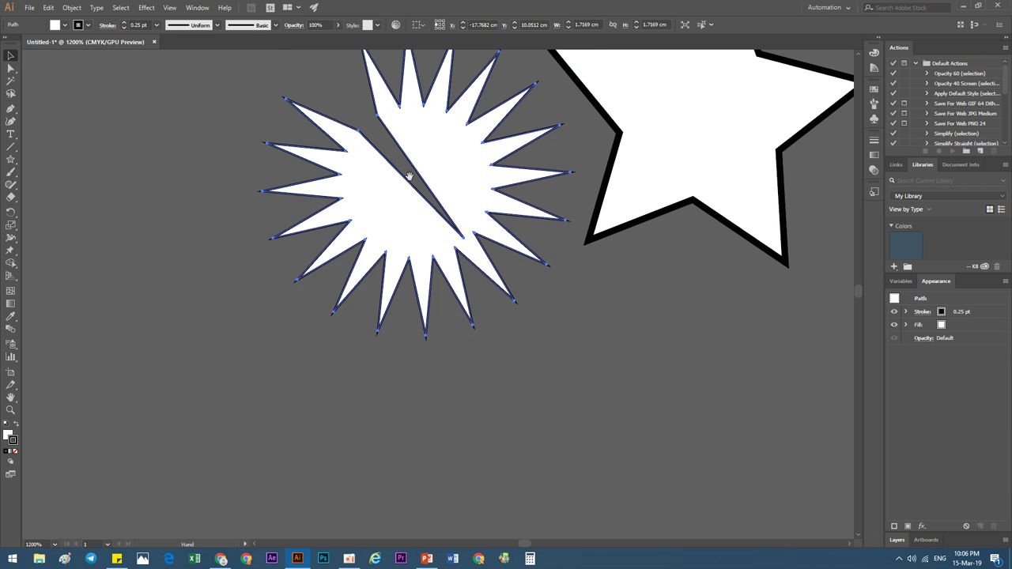
pyautogui.hscroll(2, 407, 172)
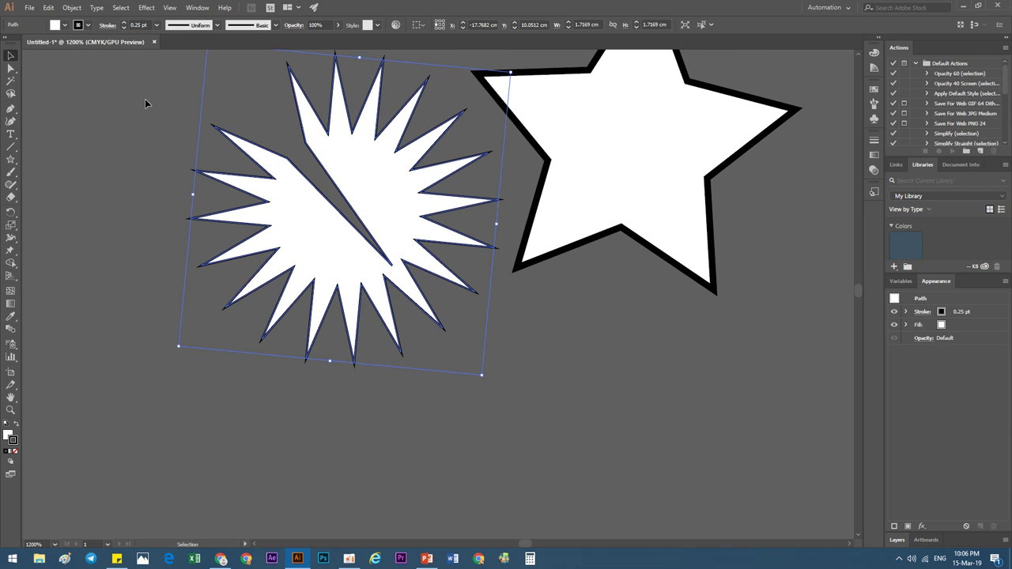
pyautogui.click(11, 68)
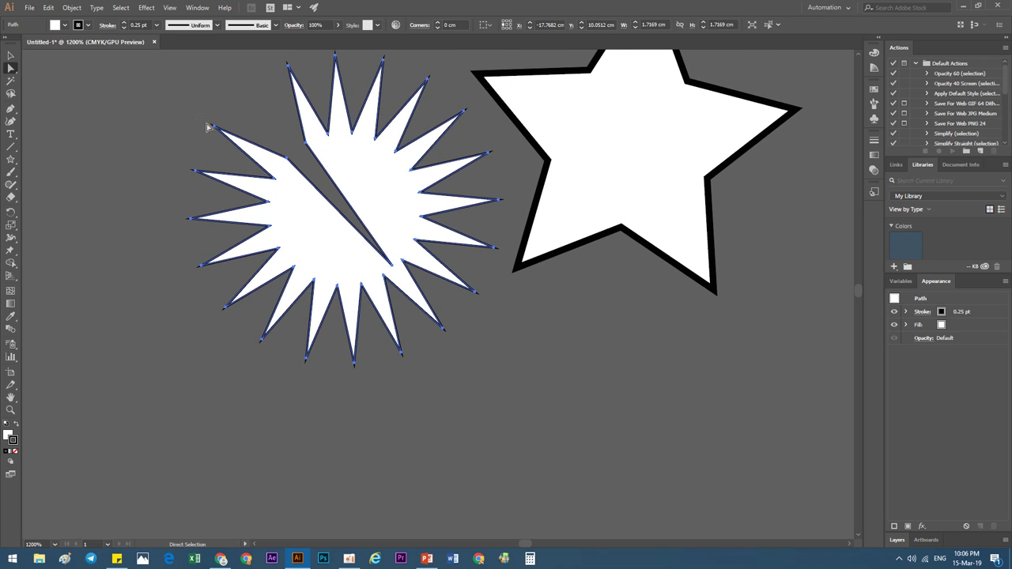
pyautogui.click(211, 126)
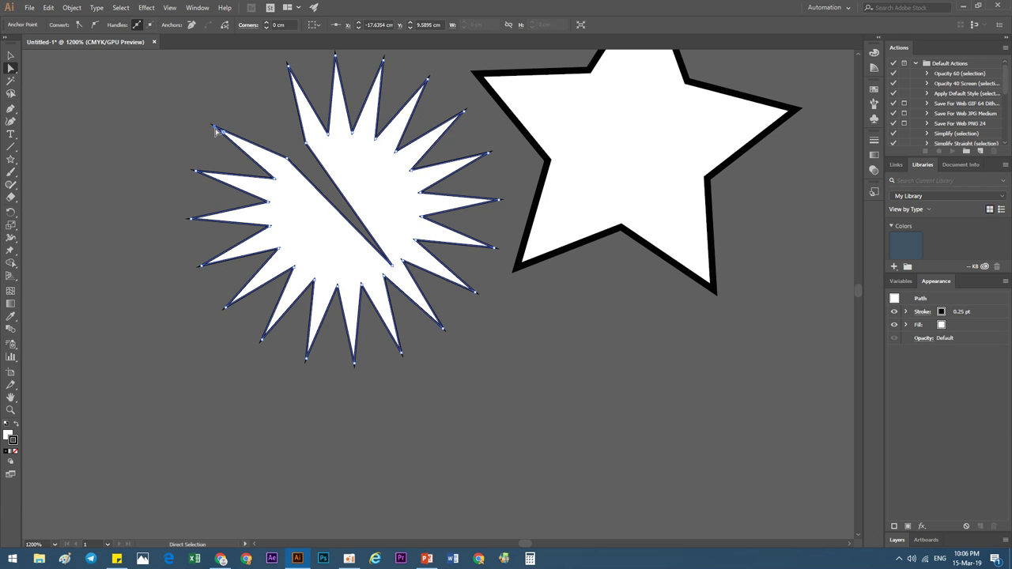
pyautogui.moveTo(213, 126); pyautogui.dragTo(373, 282)
# Rotate the starburst about 40 degrees so both notches run nearly vertical
pyautogui.click(11, 55)
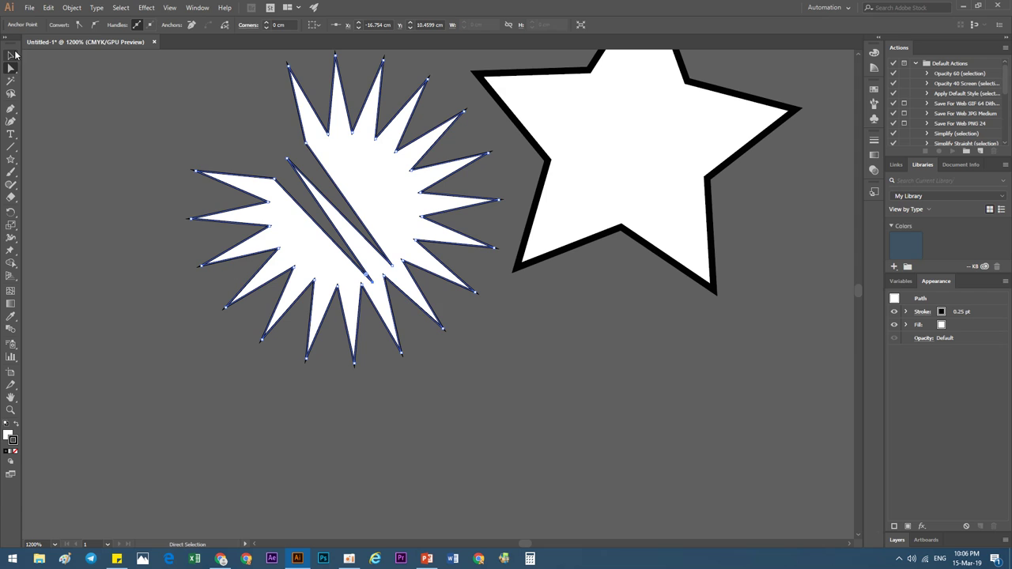
pyautogui.click(166, 115)
pyautogui.scroll(-3, 382, 204)
pyautogui.click(383, 204)
pyautogui.scroll(2, 372, 226)
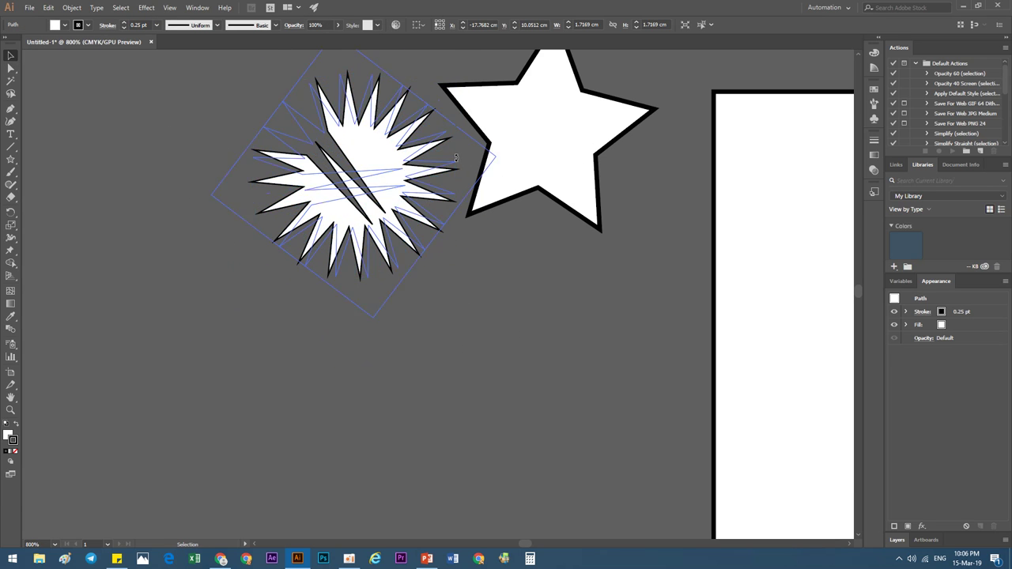
pyautogui.moveTo(443, 291); pyautogui.dragTo(165, 224)
pyautogui.click(164, 224)
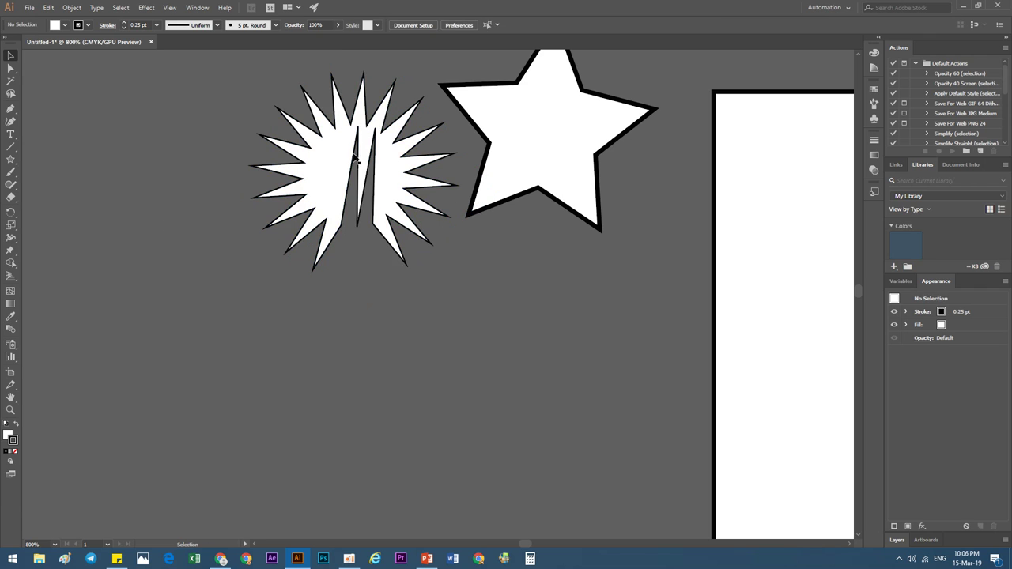
pyautogui.moveTo(379, 136); pyautogui.dragTo(379, 212)
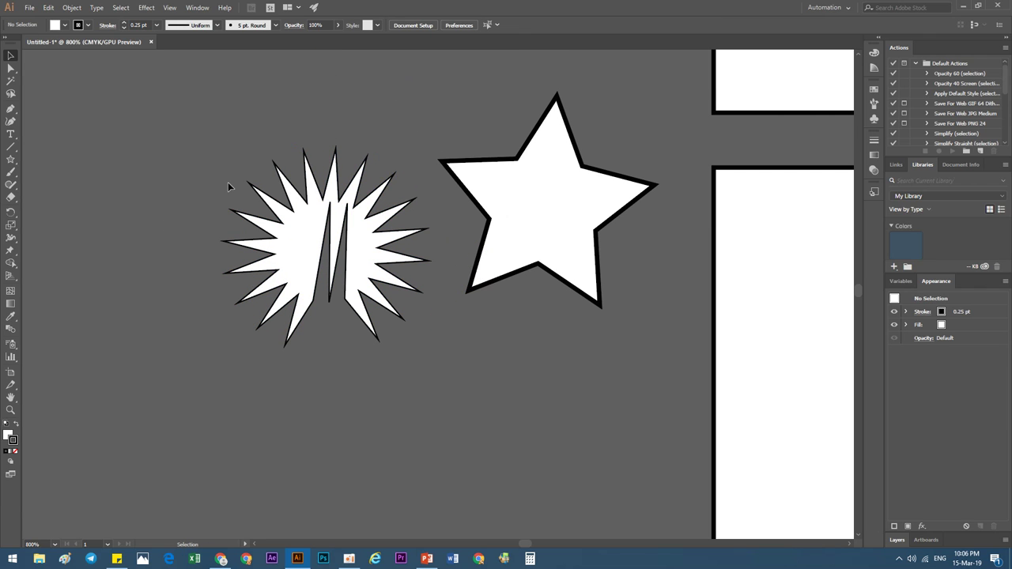